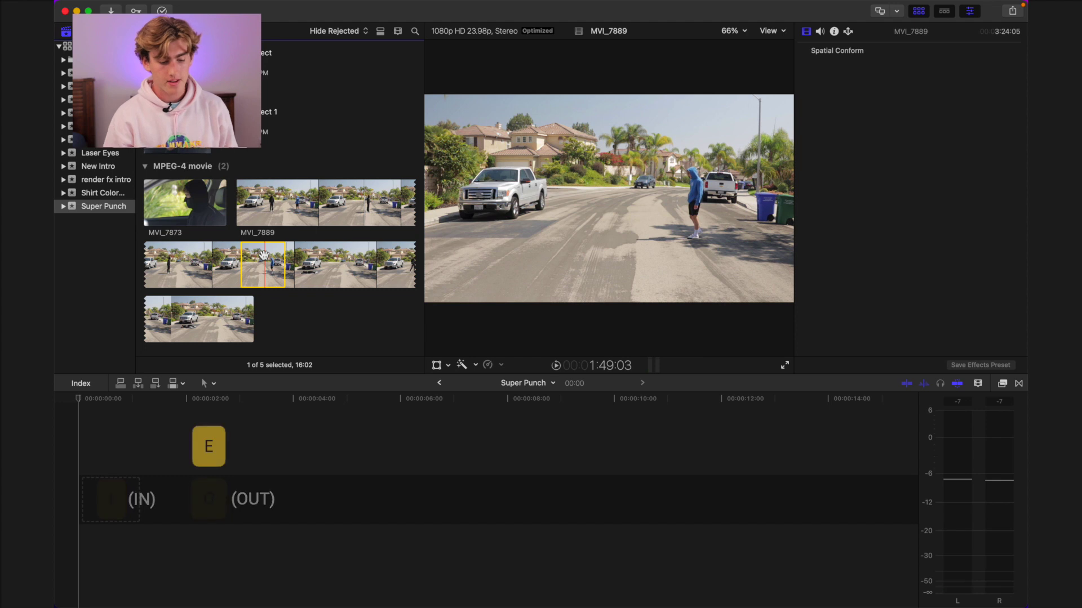
Append the selected punch take and the empty-street range of MVI_7889 to the Super Punch timeline.
{"action": "key", "text": "e"}
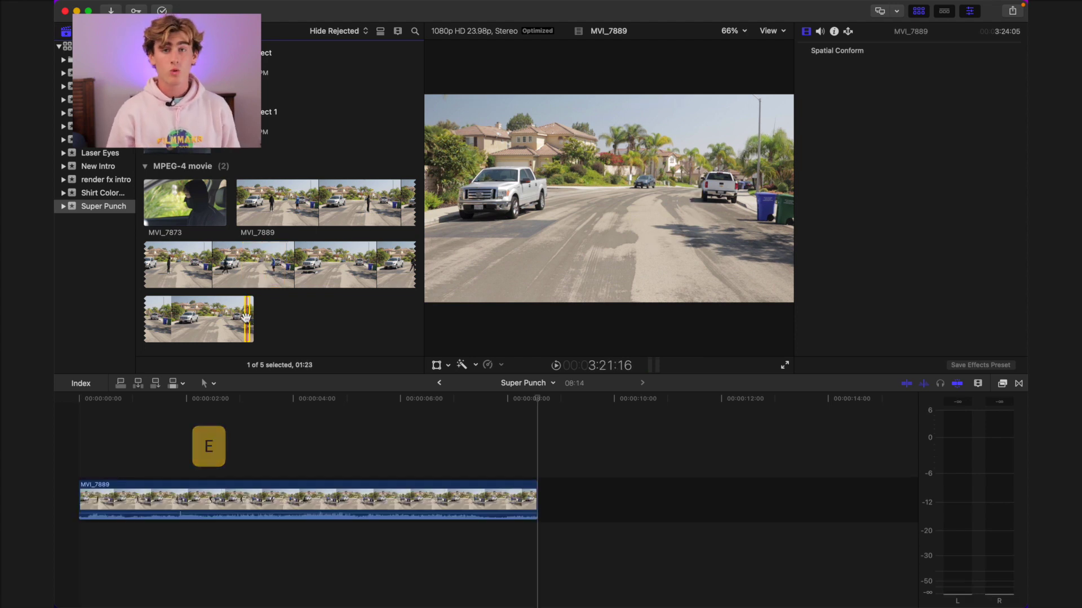
{"action": "key", "text": "e"}
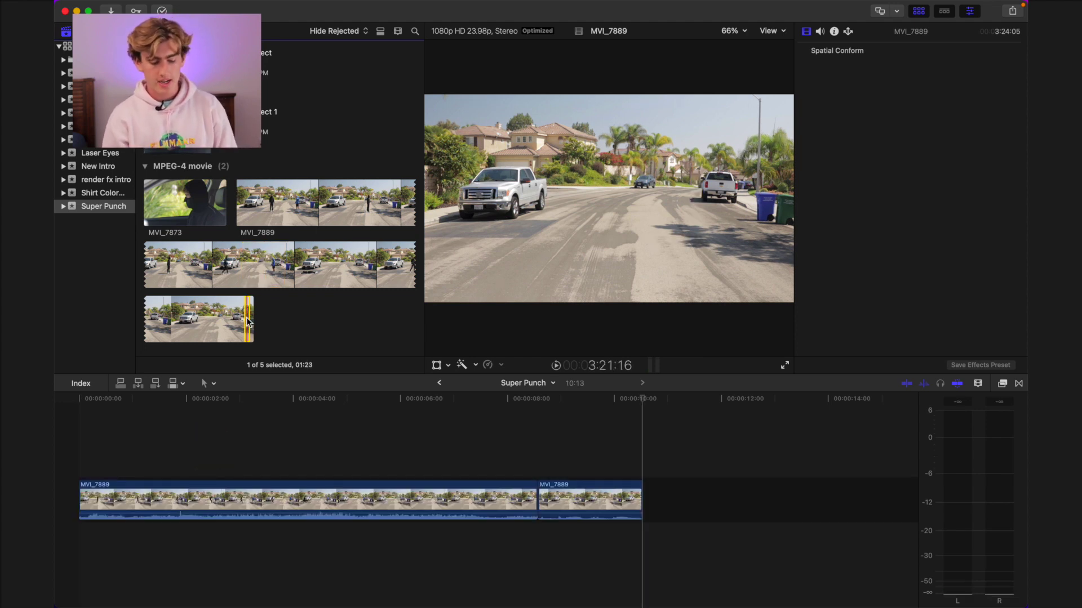
Create a freeze frame from the empty-street clip and delete the leftover footage after it.
{"action": "key", "text": "l"}
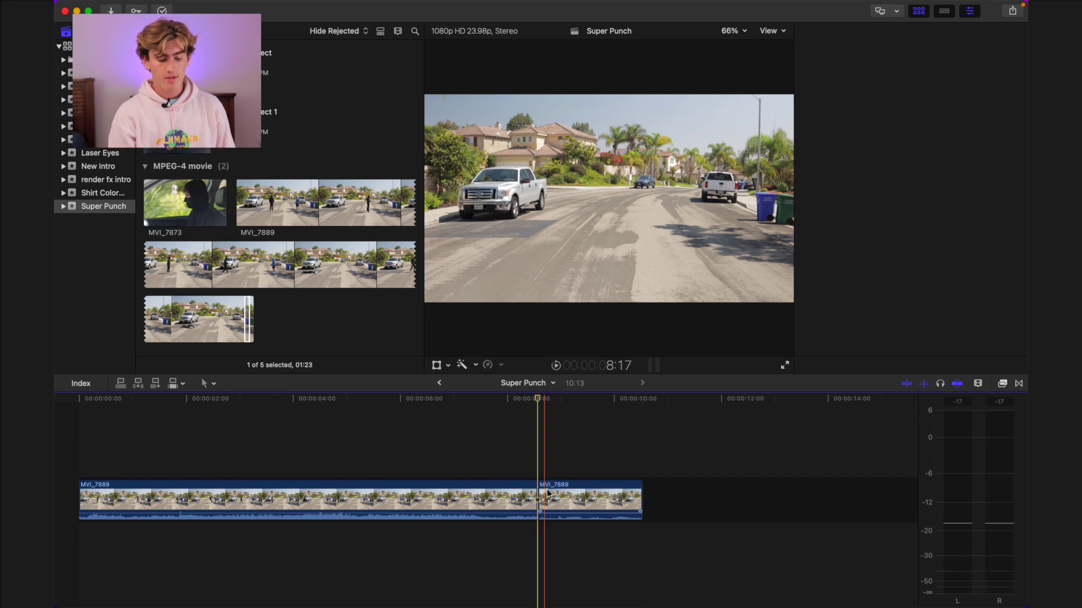
{"action": "left_click", "coordinate": [546, 494]}
{"action": "key", "text": "l"}
{"action": "key", "text": "alt+f"}
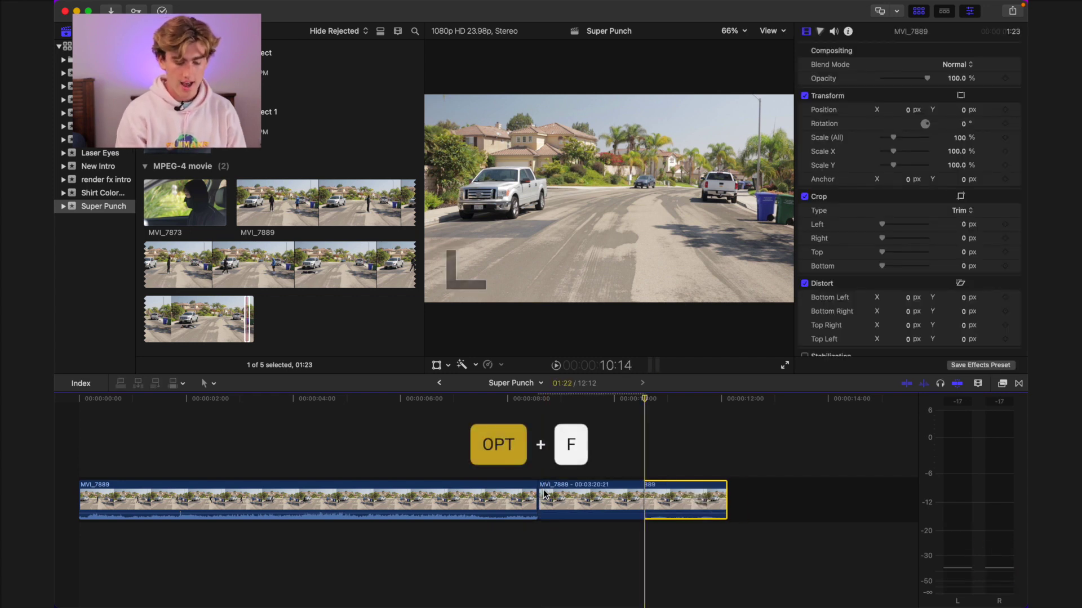
{"action": "key", "text": "Delete"}
Place the empty-street freeze frame beneath the punch clip and extend it to the punch clip's full length.
{"action": "left_click_drag", "start_coordinate": [640, 493], "coordinate": [537, 547]}
{"action": "left_click", "coordinate": [187, 543]}
{"action": "key", "text": "Home"}
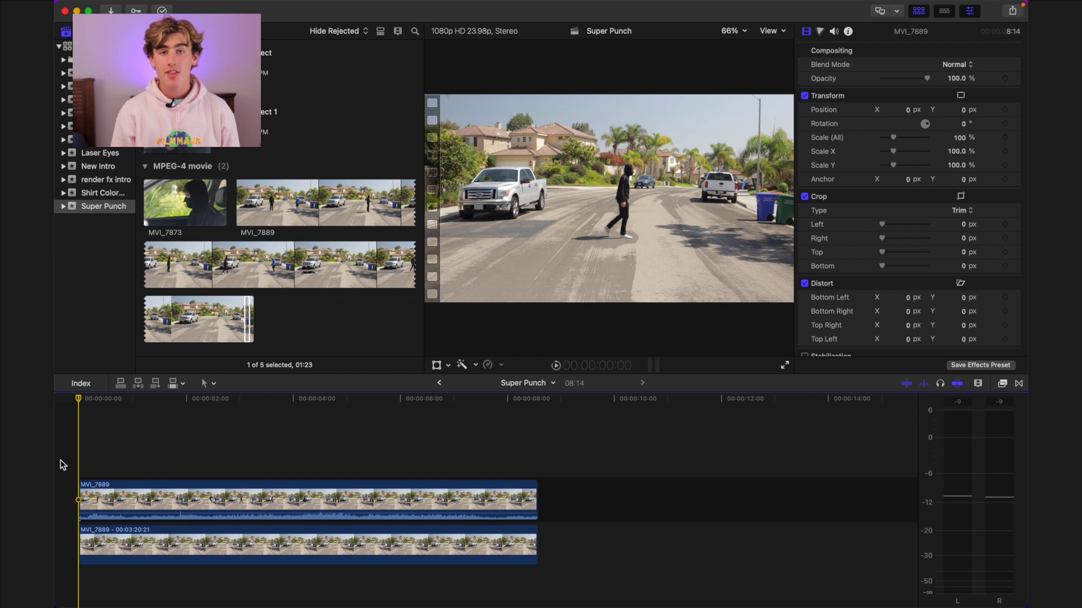
Find the moment of impact and split the punch clip at 2:02.
{"action": "key", "text": "space"}
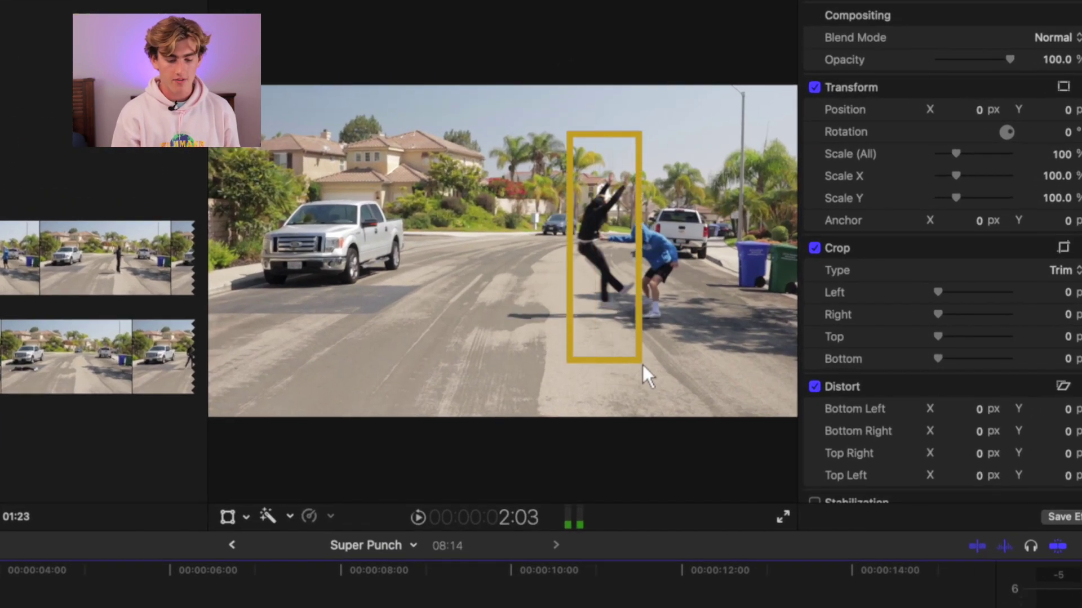
{"action": "key", "text": "space"}
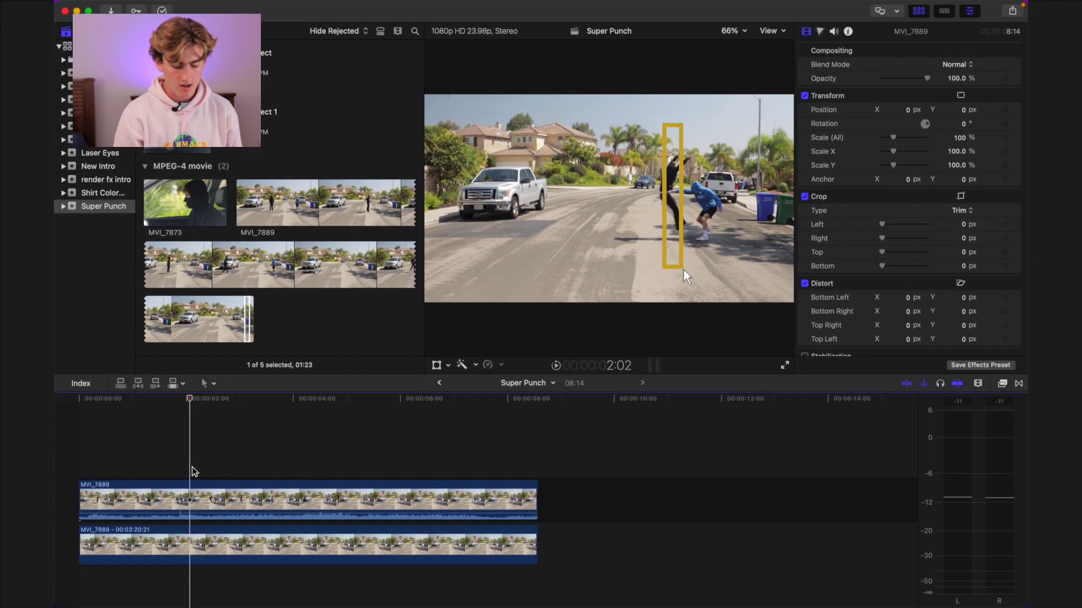
{"action": "left_click", "coordinate": [192, 492]}
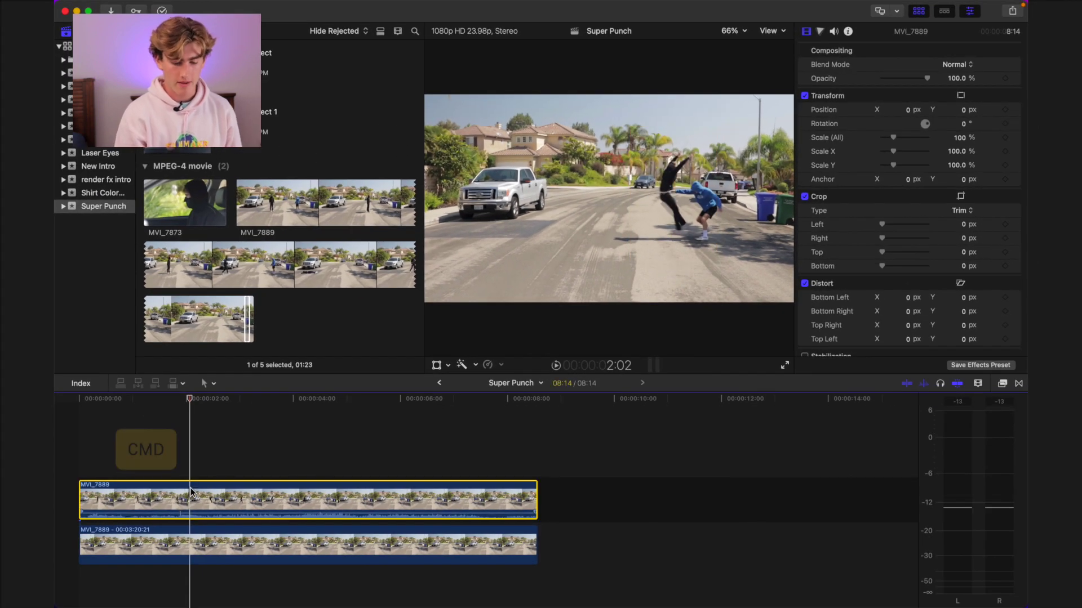
{"action": "key", "text": "cmd+b"}
Apply Draw Mask to the punch clip's second part, enclosing the side with the man in blue, and set Feather to -15.
{"action": "left_click", "coordinate": [194, 495]}
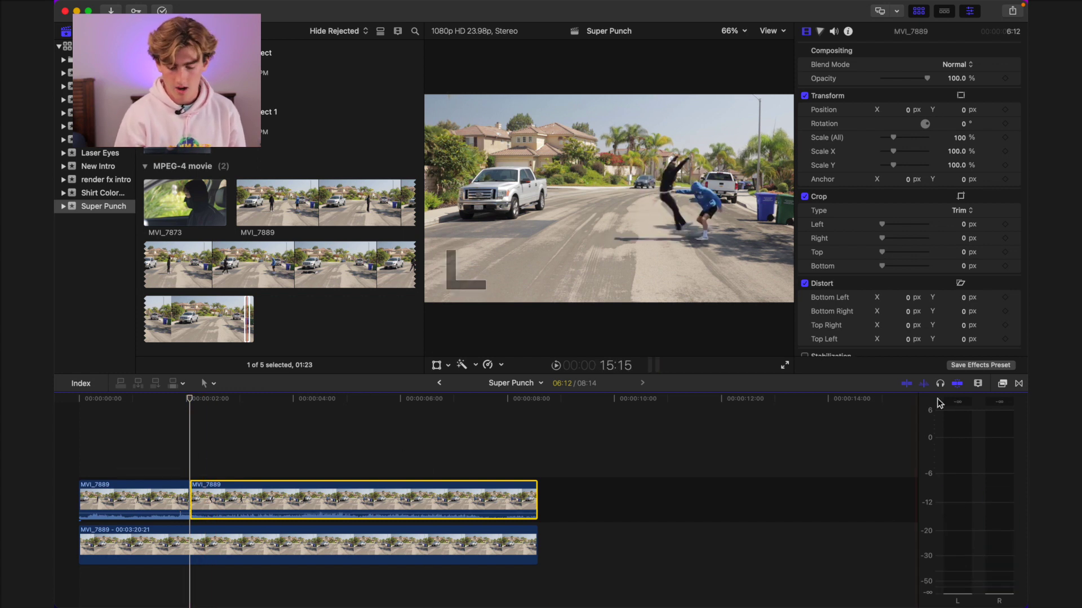
{"action": "left_click", "coordinate": [1003, 383]}
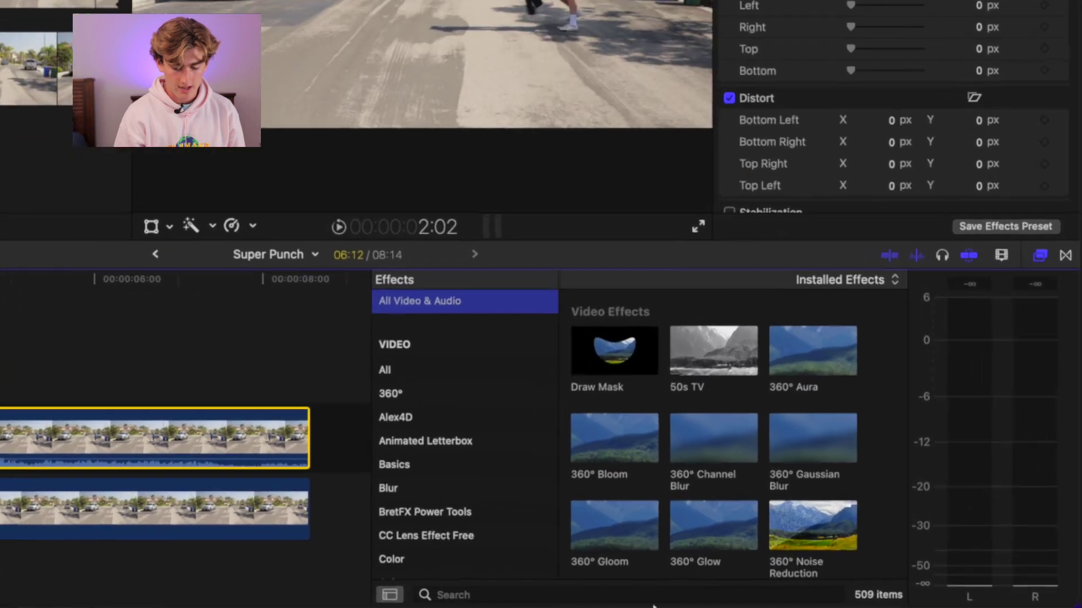
{"action": "double_click", "coordinate": [602, 361]}
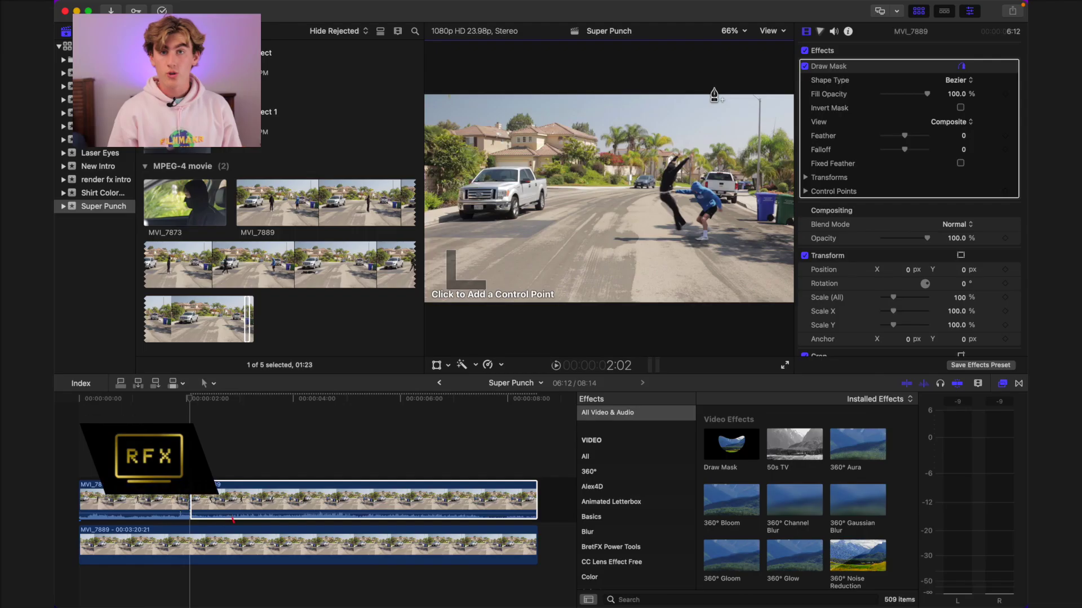
{"action": "left_click", "coordinate": [714, 89]}
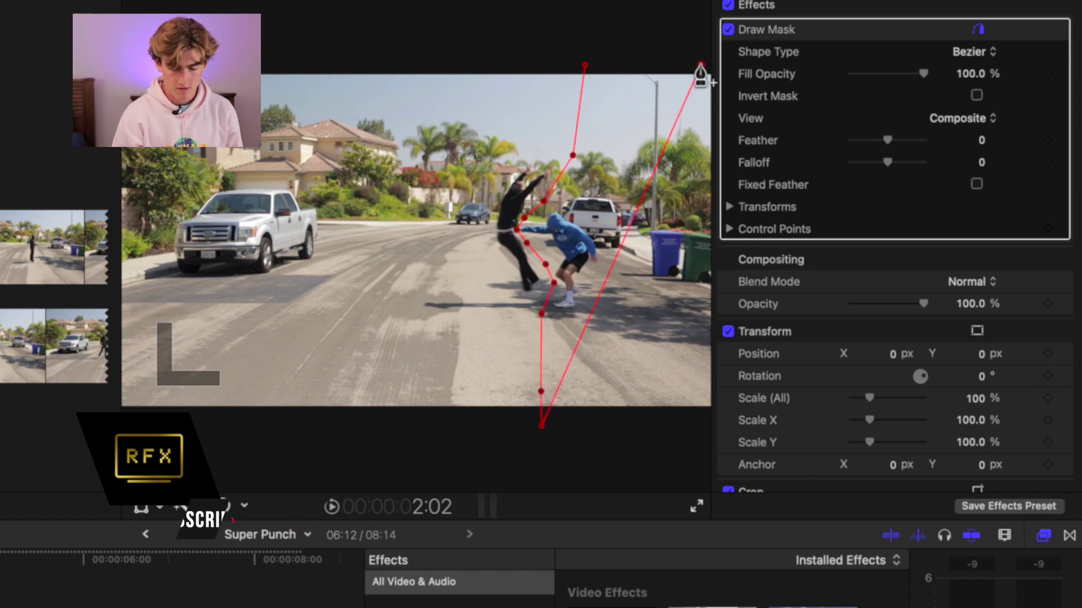
{"action": "type", "text": "-15."}
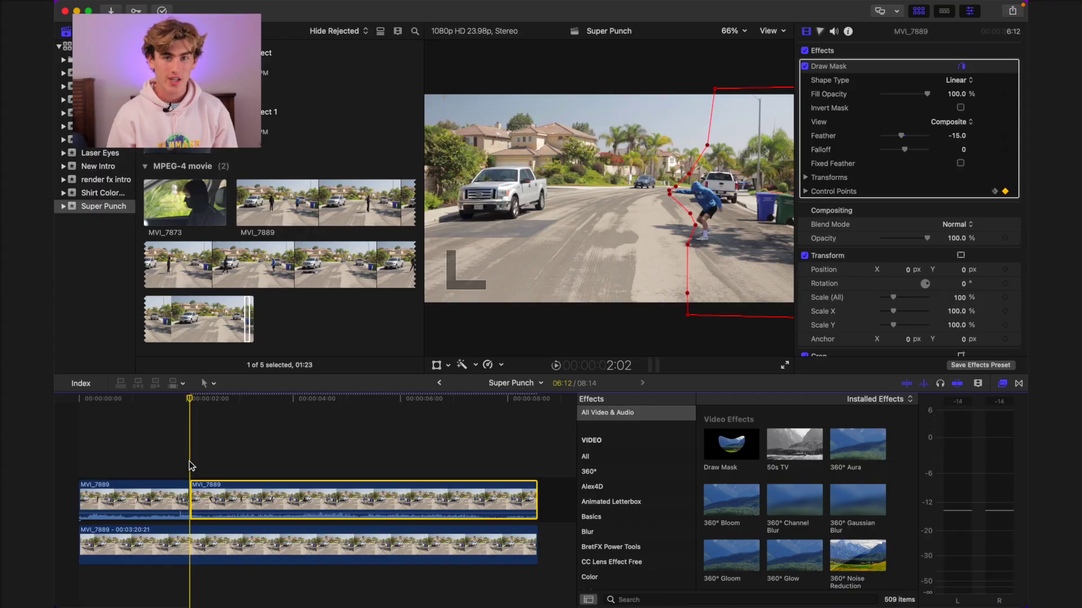
Duplicate the masked clip onto the layer above and remove the Draw Mask effect from the copy.
{"action": "left_click_drag", "start_coordinate": [217, 496], "coordinate": [220, 450]}
{"action": "left_click", "coordinate": [259, 399]}
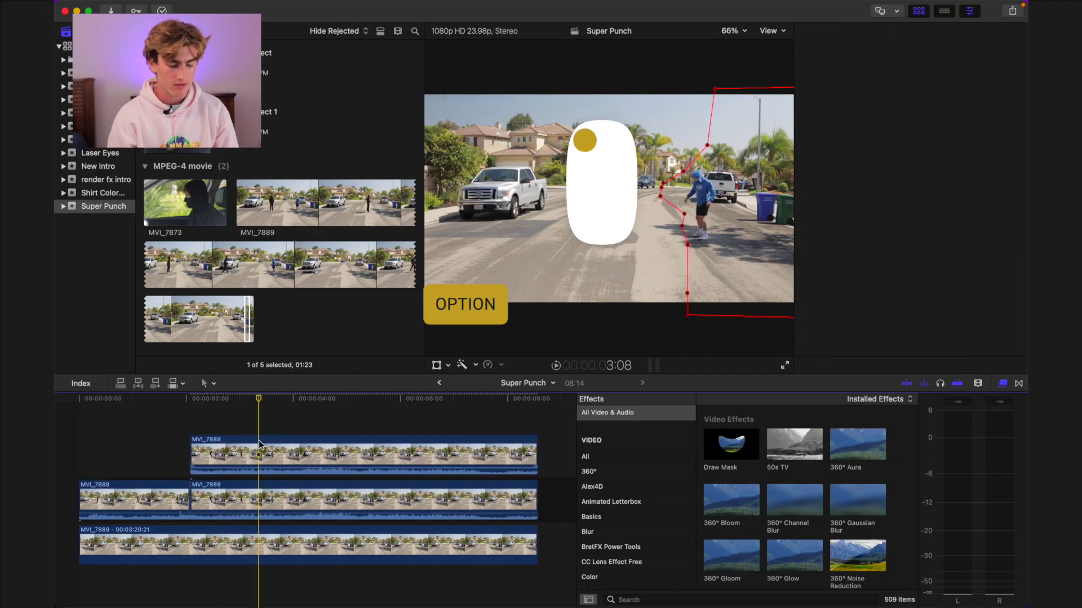
{"action": "left_click", "coordinate": [909, 72]}
{"action": "key", "text": "Delete"}
Add a hold to the upper copy at 2:02 and trim the clip's end so it lasts four frames.
{"action": "left_click", "coordinate": [189, 400]}
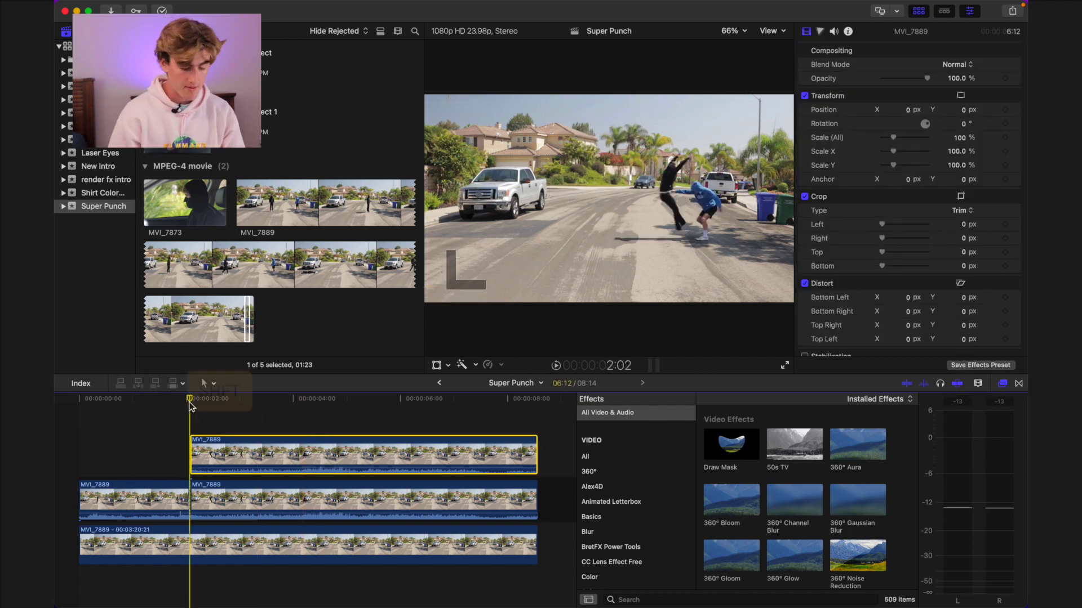
{"action": "key", "text": "shift+h"}
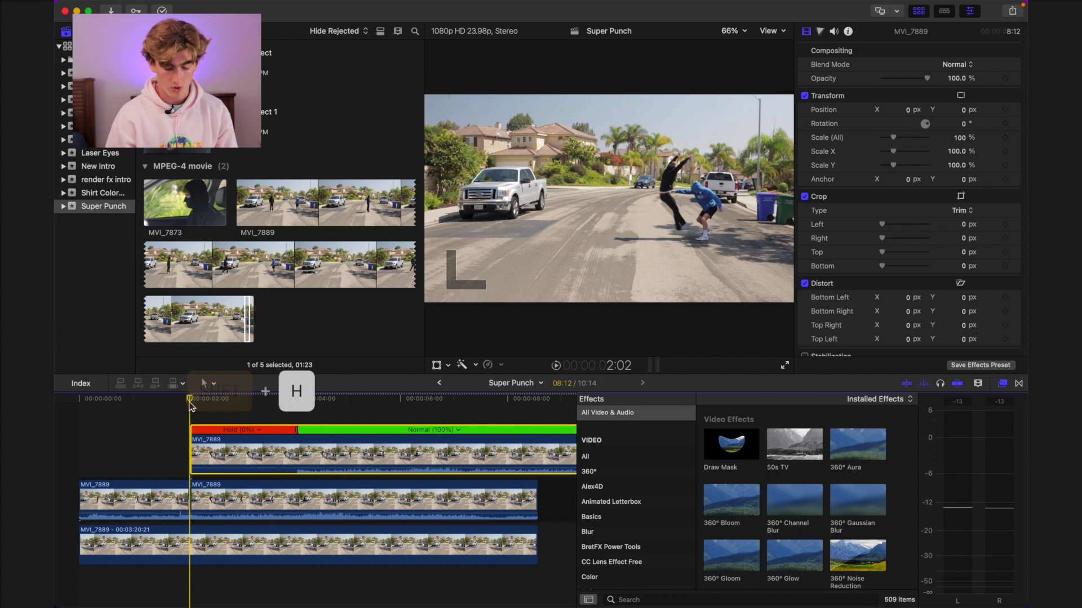
{"action": "scroll", "coordinate": [113, 414], "scroll_direction": "up", "scroll_amount": 5}
{"action": "key", "text": "Right"}
{"action": "key", "text": "Right"}
{"action": "key", "text": "Right"}
{"action": "key", "text": "Right"}
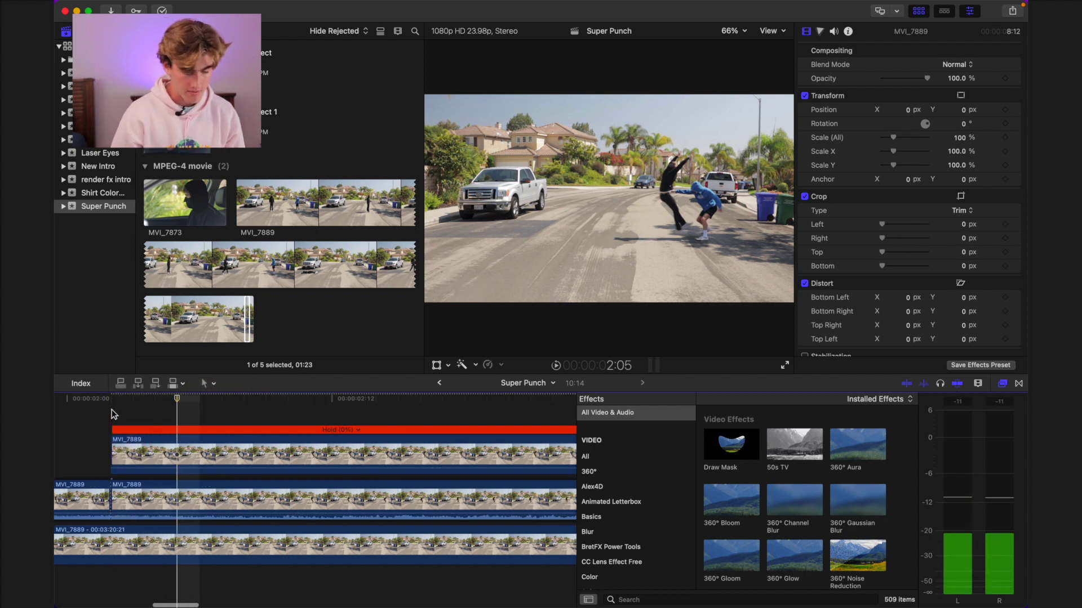
{"action": "key", "text": "alt+bracketright"}
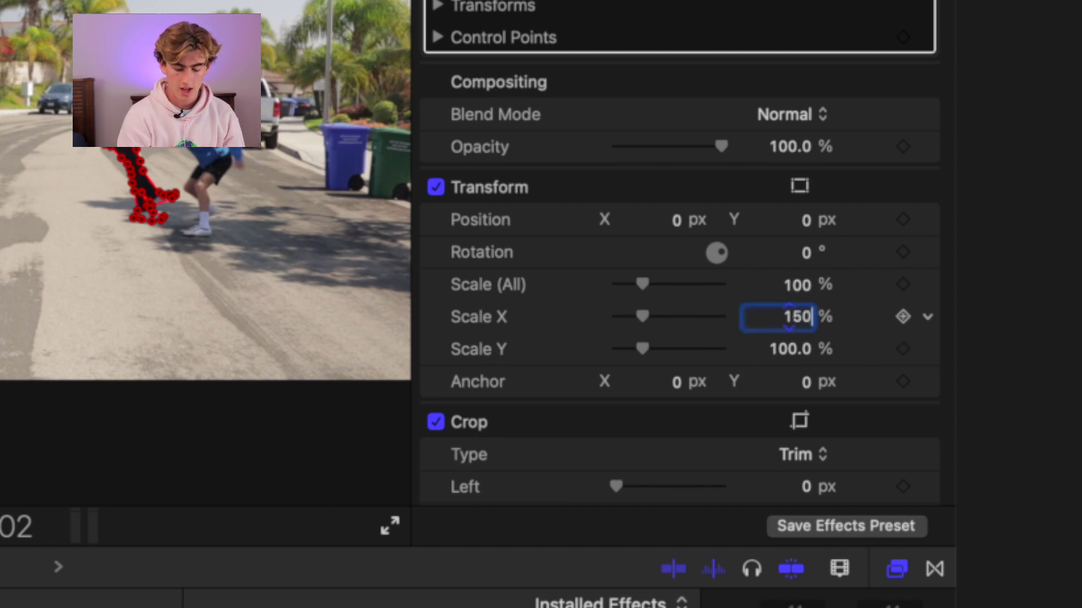
Set the masked four-frame hold clip's Scale X to 150%.
{"action": "key", "text": "Return"}
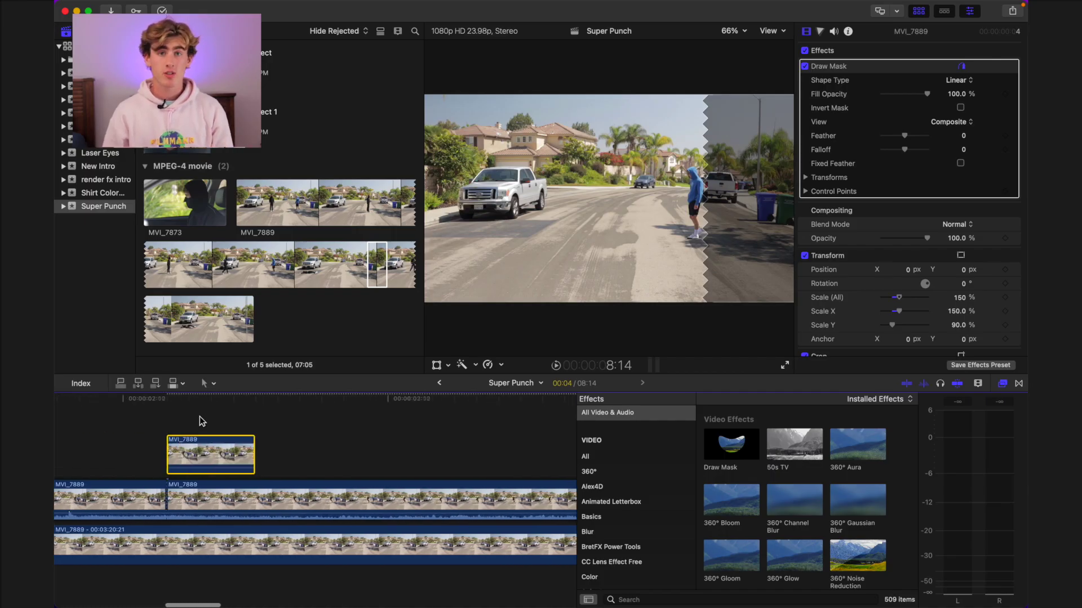
{"action": "left_click_drag", "start_coordinate": [199, 416], "coordinate": [401, 417]}
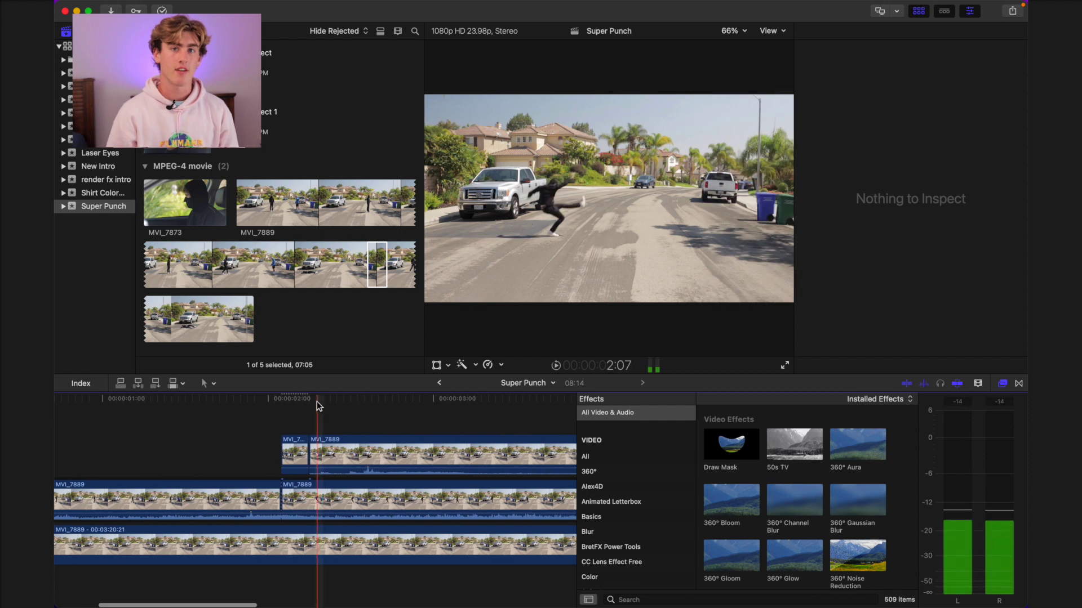
Set the Directional blur's Amount to 50 on the four-frame hold clip and keyframe it at 2:02.
{"action": "left_click", "coordinate": [283, 445]}
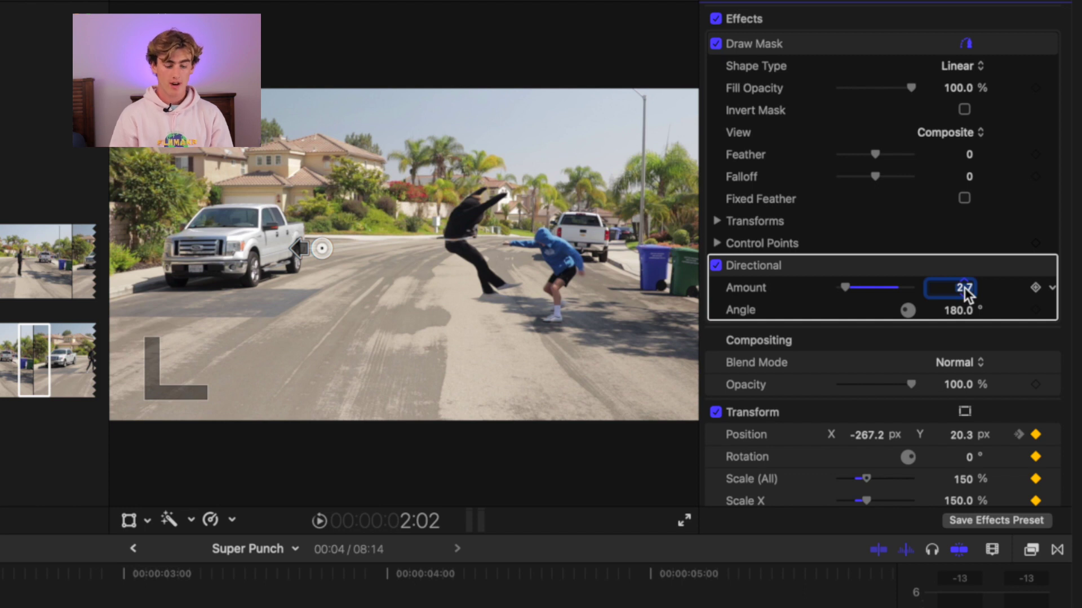
{"action": "type", "text": "50"}
{"action": "key", "text": "Return"}
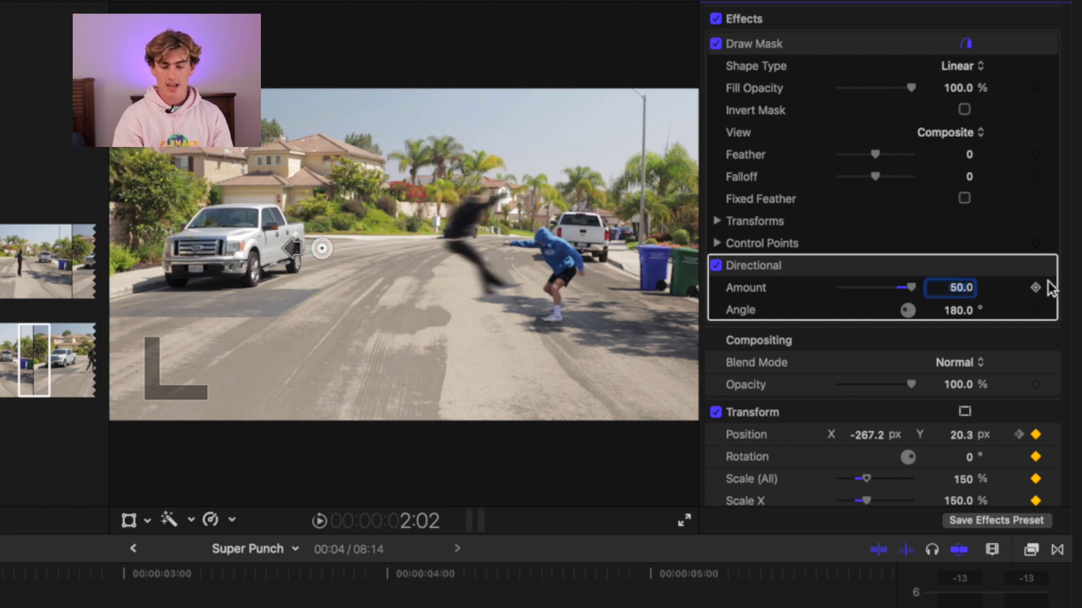
{"action": "left_click", "coordinate": [1037, 287]}
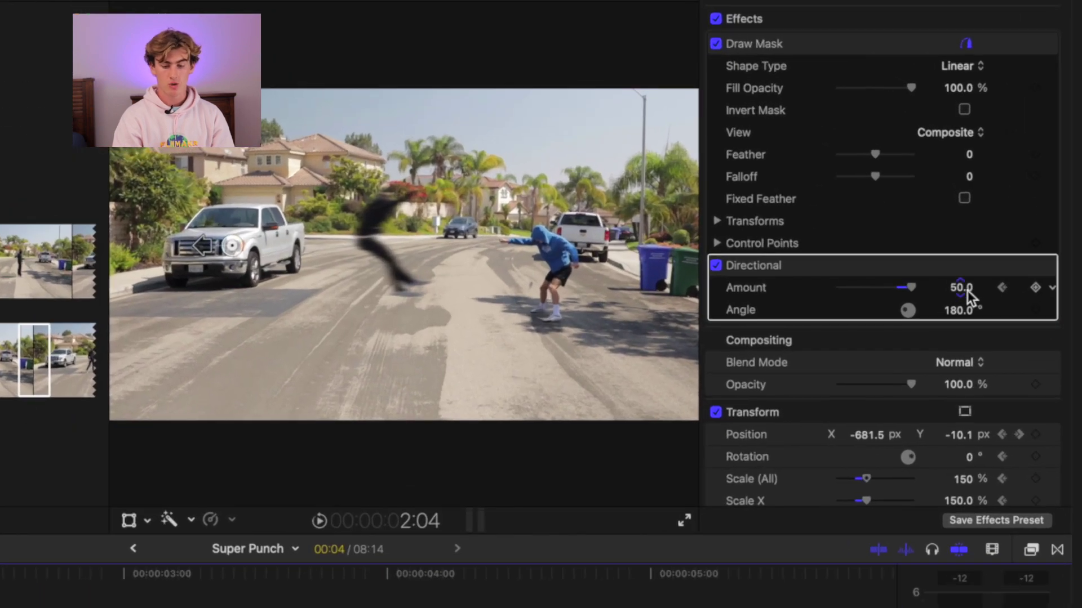
{"action": "left_click", "coordinate": [957, 220]}
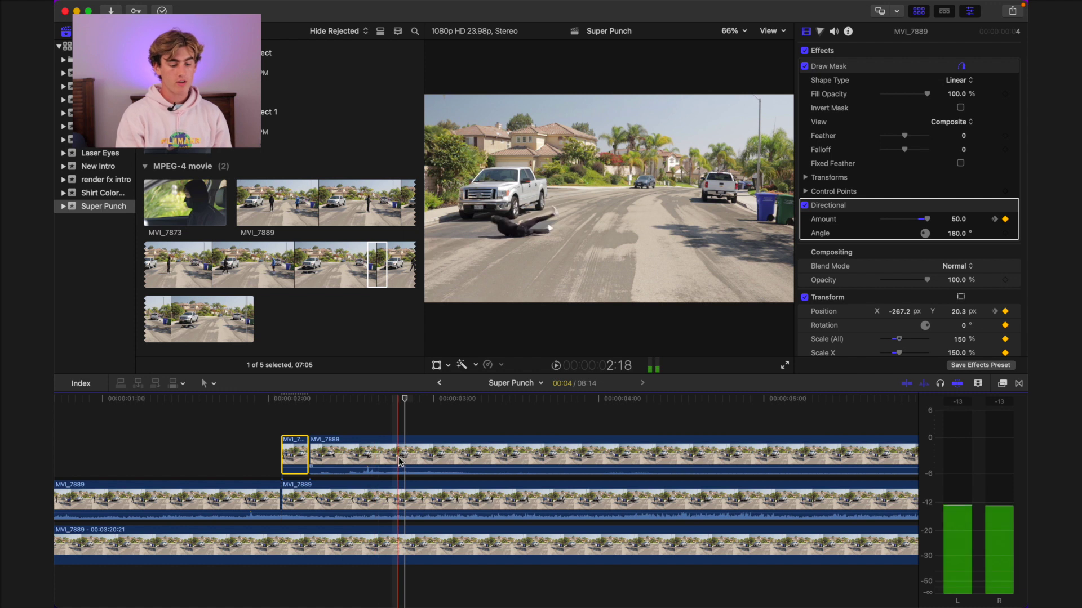
Apply Draw Mask to the landing clip and outline the side of the frame with the fallen man.
{"action": "left_click", "coordinate": [720, 440]}
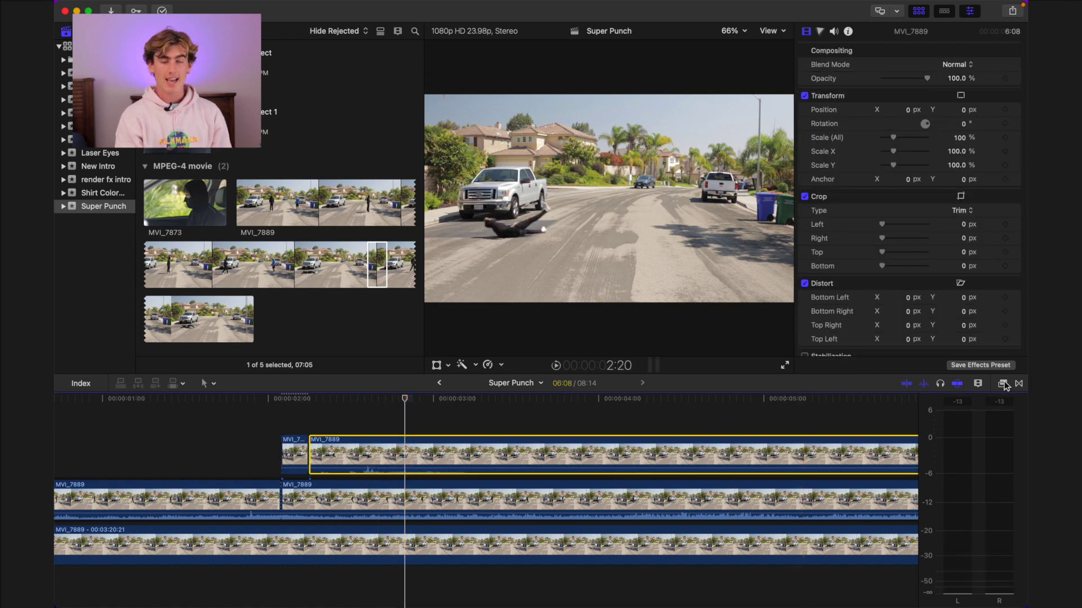
{"action": "left_click", "coordinate": [1003, 383]}
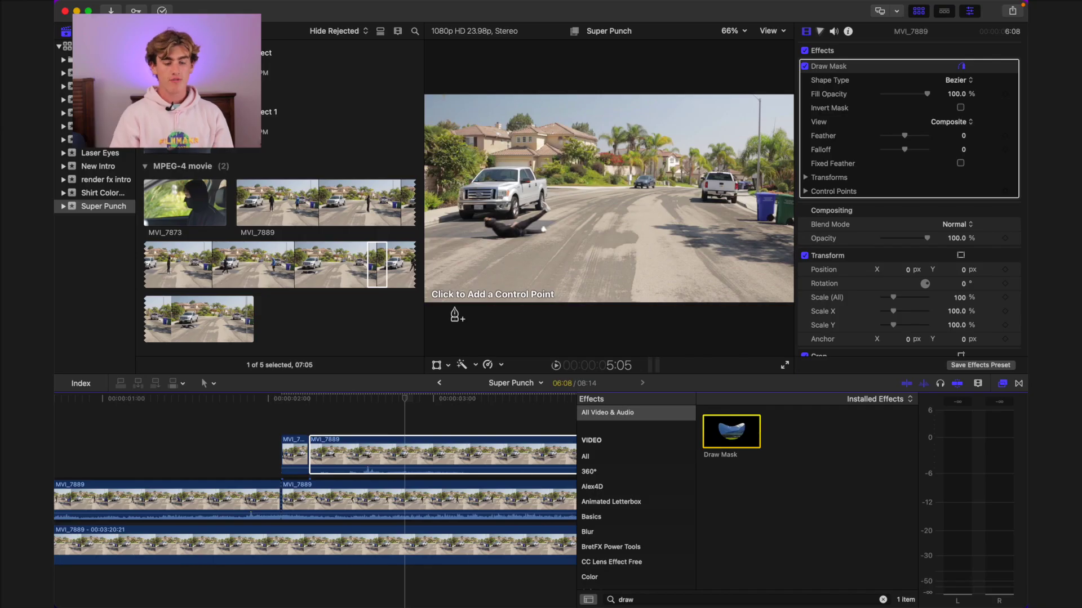
{"action": "left_click", "coordinate": [454, 308]}
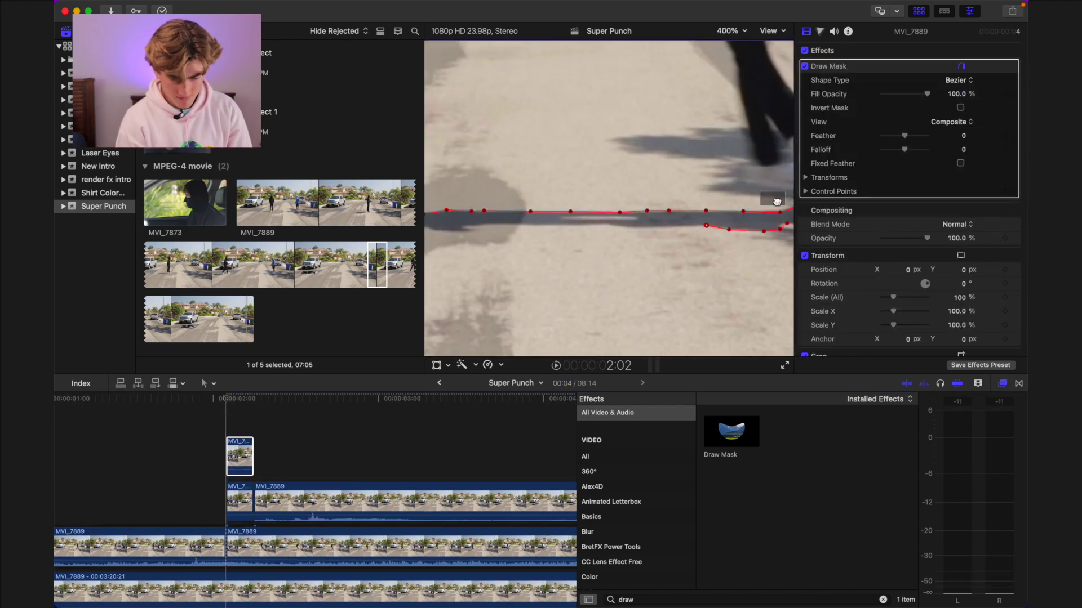
Mask the punched man's ground shadow on the topmost copy of the four-frame clip.
{"action": "left_click_drag", "start_coordinate": [681, 264], "coordinate": [612, 248]}
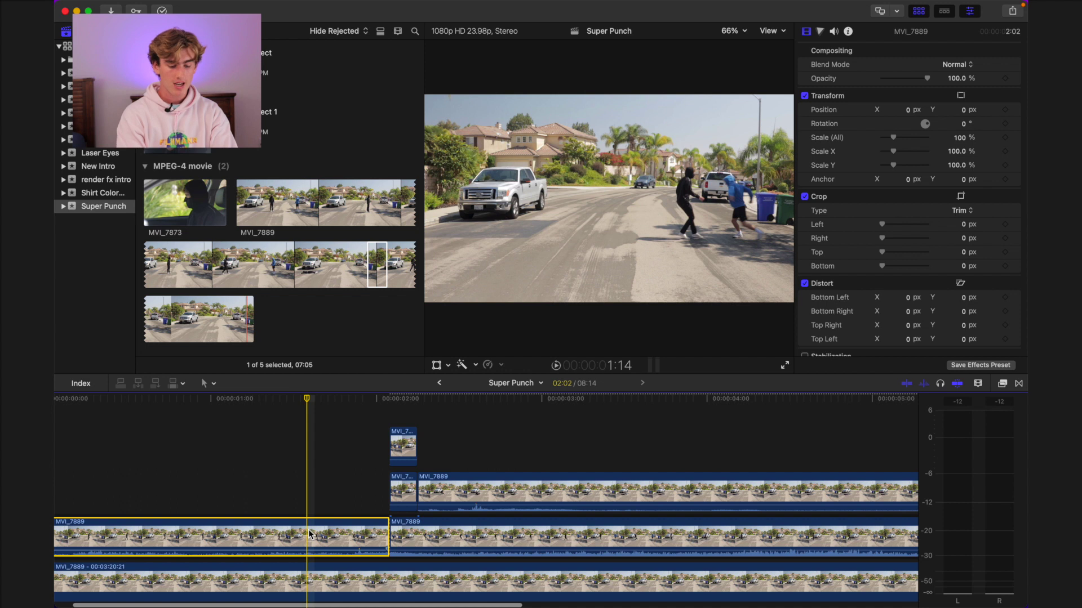
Split the first clip's speed at 1:14 and set the segment leading into the punch to 130%.
{"action": "key", "text": "shift+b"}
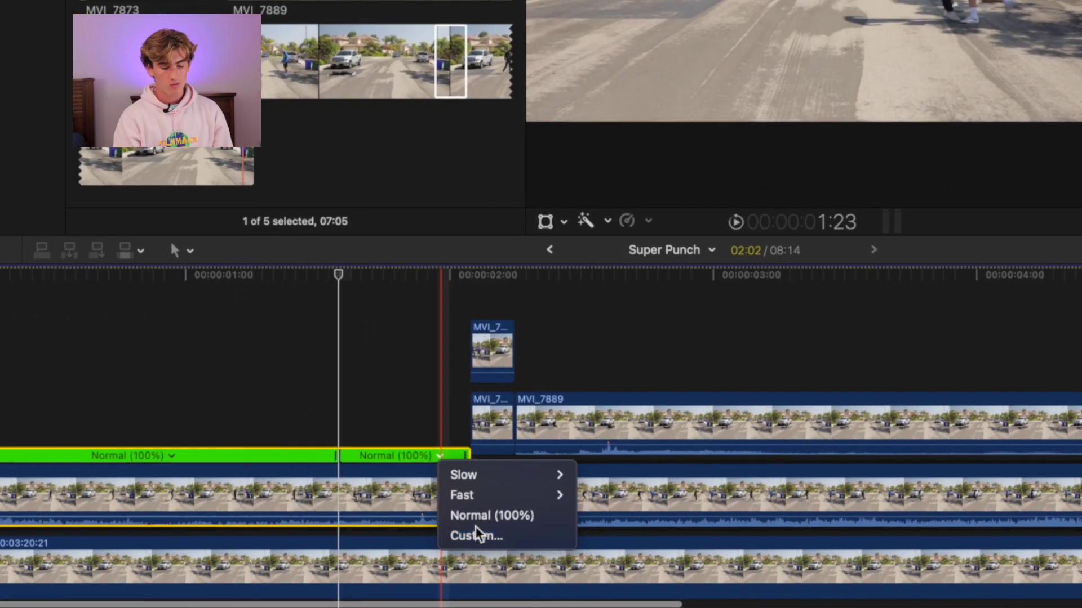
{"action": "left_click", "coordinate": [475, 533]}
{"action": "left_click", "coordinate": [475, 381]}
{"action": "type", "text": "130"}
{"action": "key", "text": "Return"}
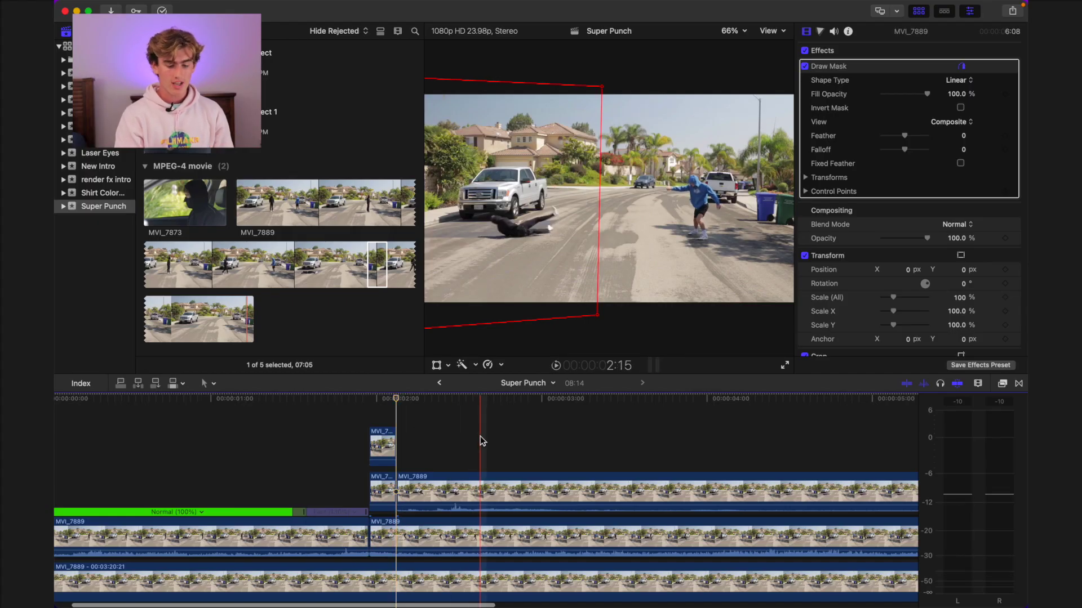
Split the landing clip's speed at 2:15 and set its first segment to a custom rate of 120%.
{"action": "left_click", "coordinate": [480, 480]}
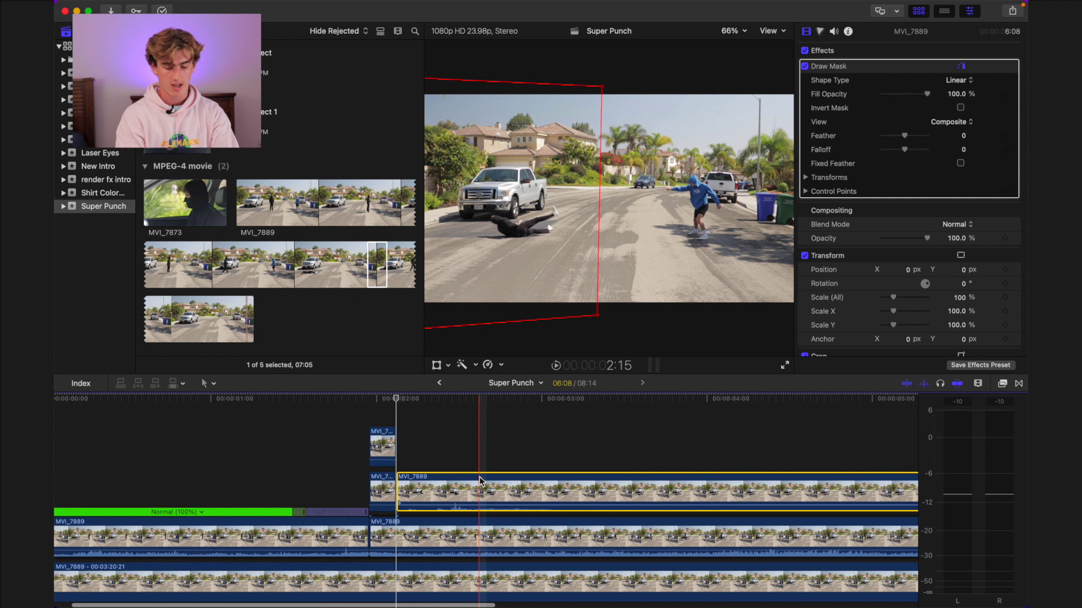
{"action": "key", "text": "shift+b"}
{"action": "left_click", "coordinate": [459, 467]}
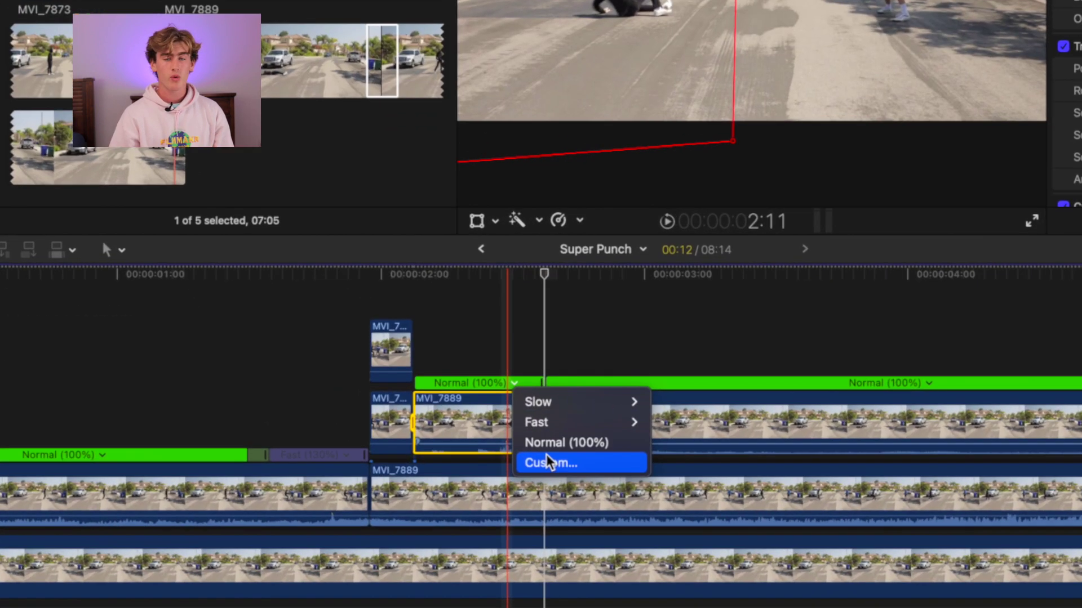
{"action": "left_click", "coordinate": [547, 463]}
{"action": "type", "text": "1"}
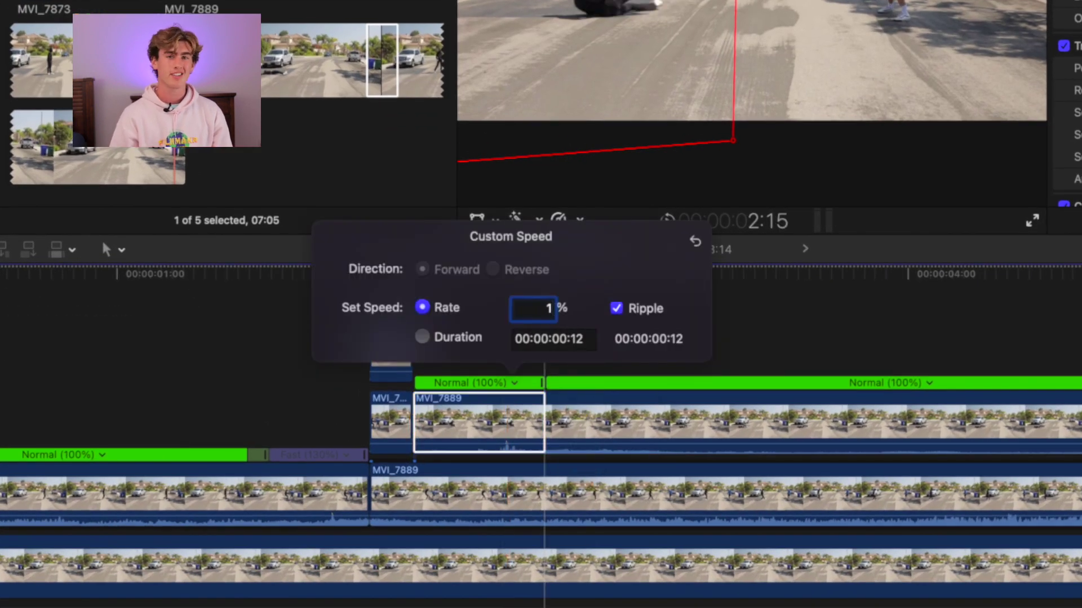
{"action": "type", "text": "20"}
{"action": "key", "text": "Return"}
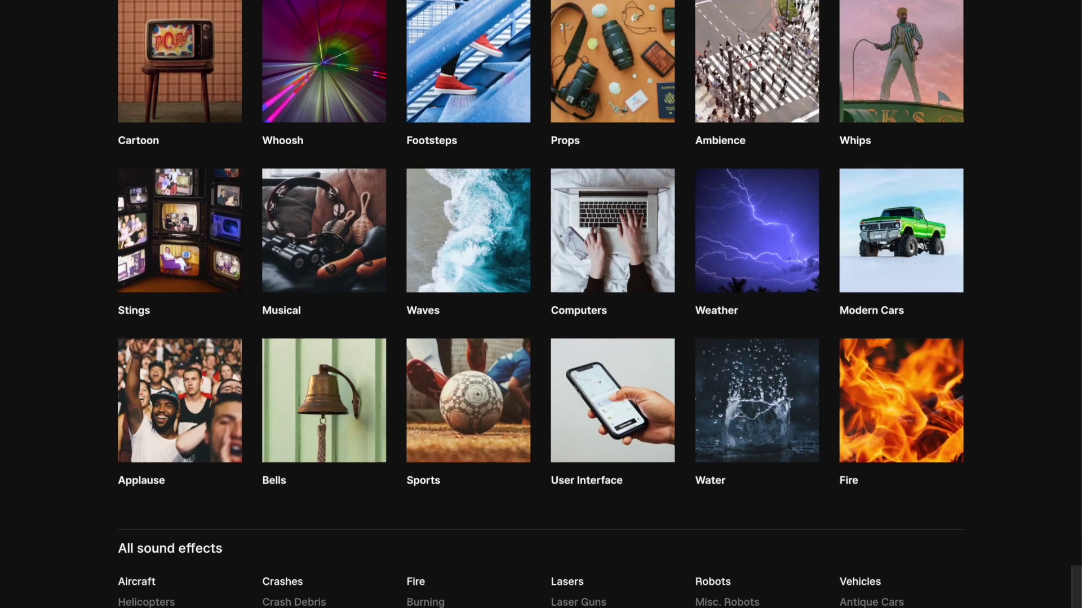
Switch to the sound effects website and look through the full list of sound effect categories.
{"action": "scroll", "coordinate": [540, 304], "scroll_direction": "down", "scroll_amount": 8}
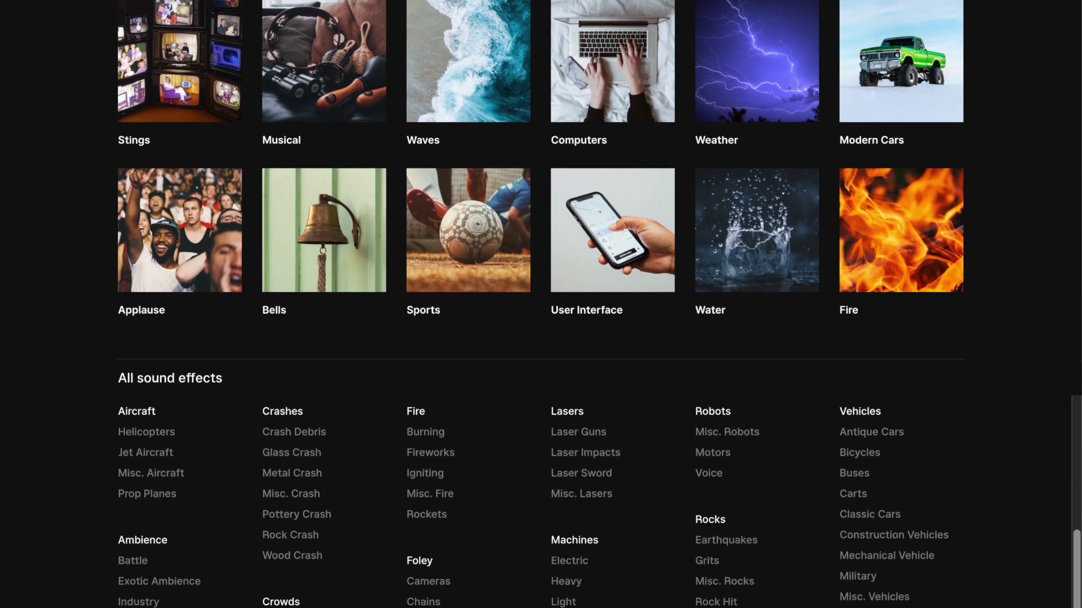
{"action": "scroll", "coordinate": [541, 304], "scroll_direction": "down", "scroll_amount": 10}
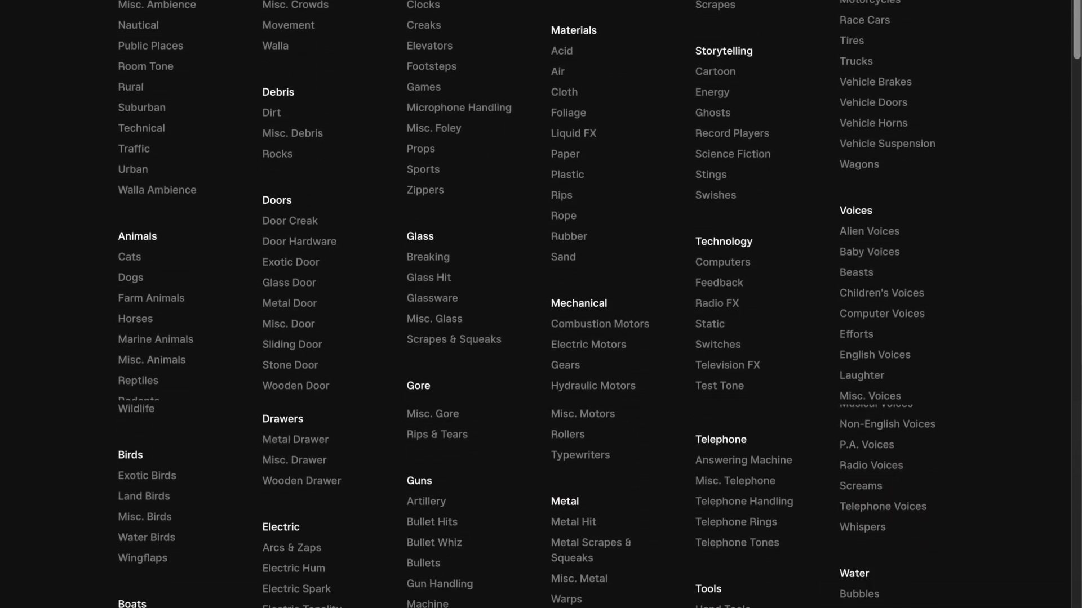
{"action": "scroll", "coordinate": [541, 304], "scroll_direction": "down", "scroll_amount": 8}
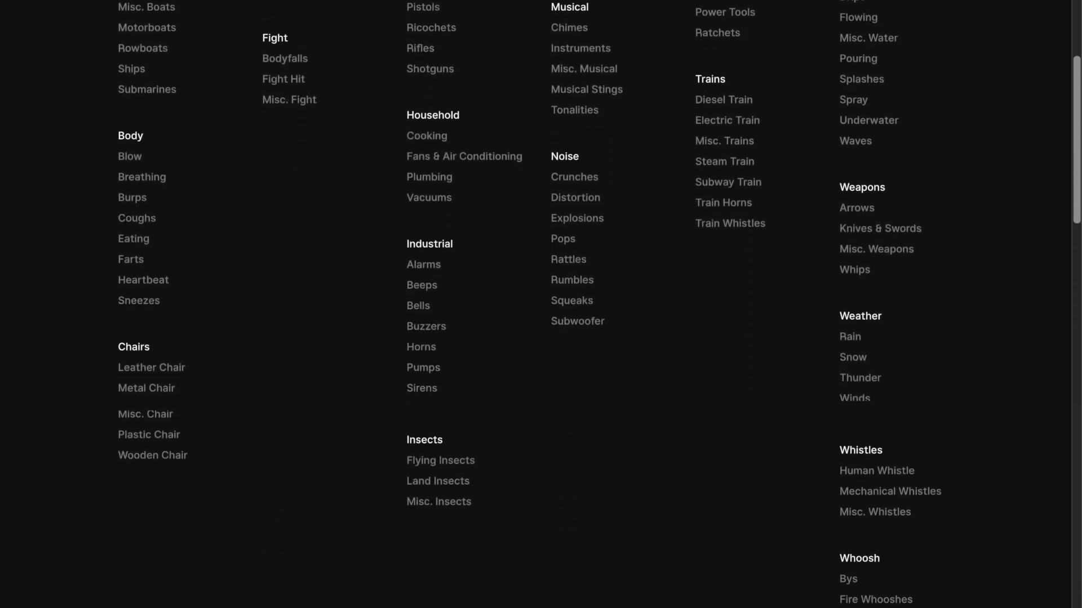